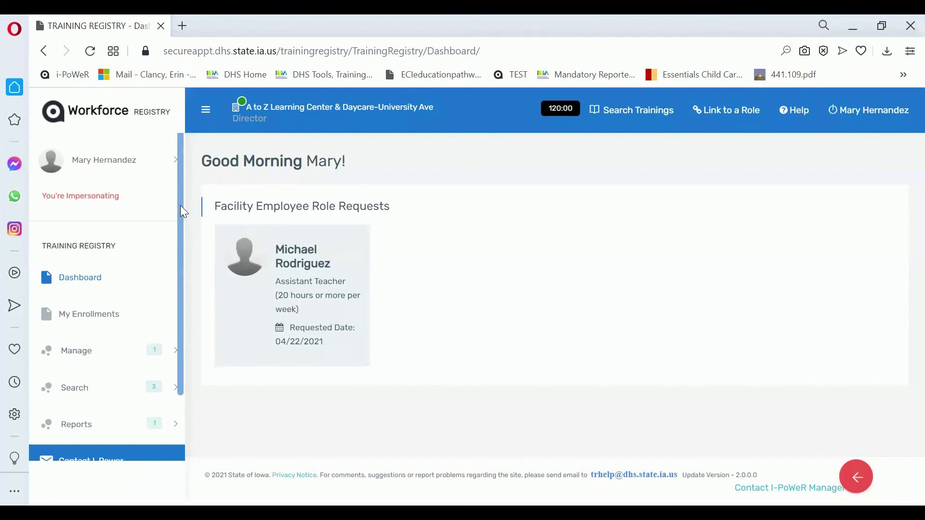
{"action": "scroll", "coordinate": [179, 232], "scroll_direction": "down", "scroll_amount": 1}
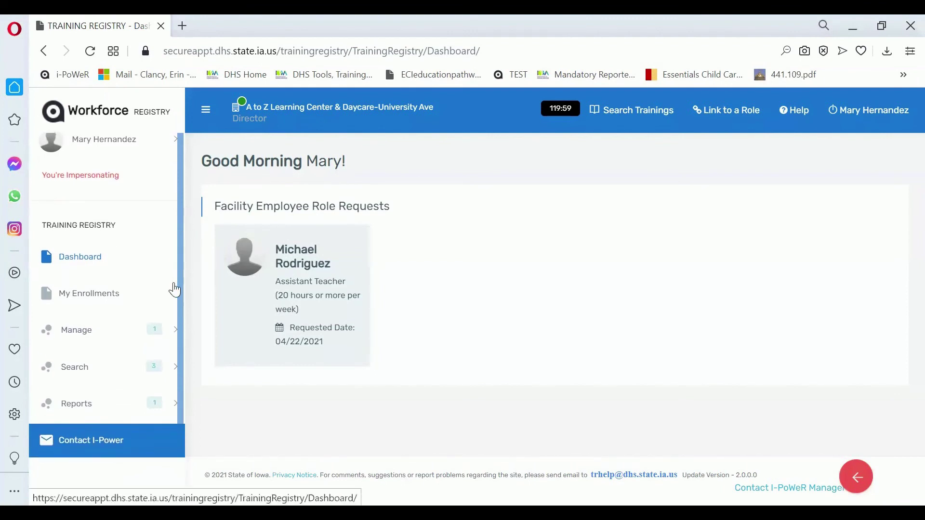
Run a global profile search for first name 'mich' and last name 'rod'
{"action": "left_click", "coordinate": [75, 370]}
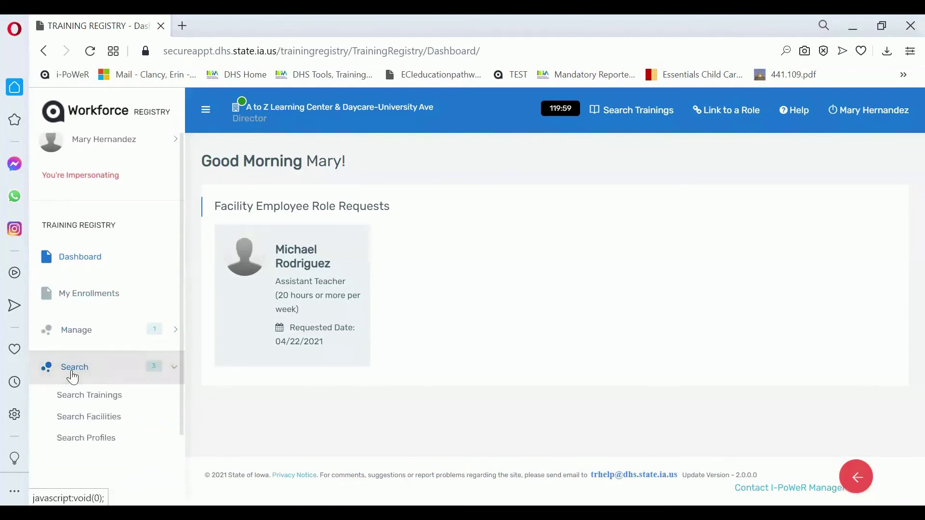
{"action": "left_click", "coordinate": [95, 438]}
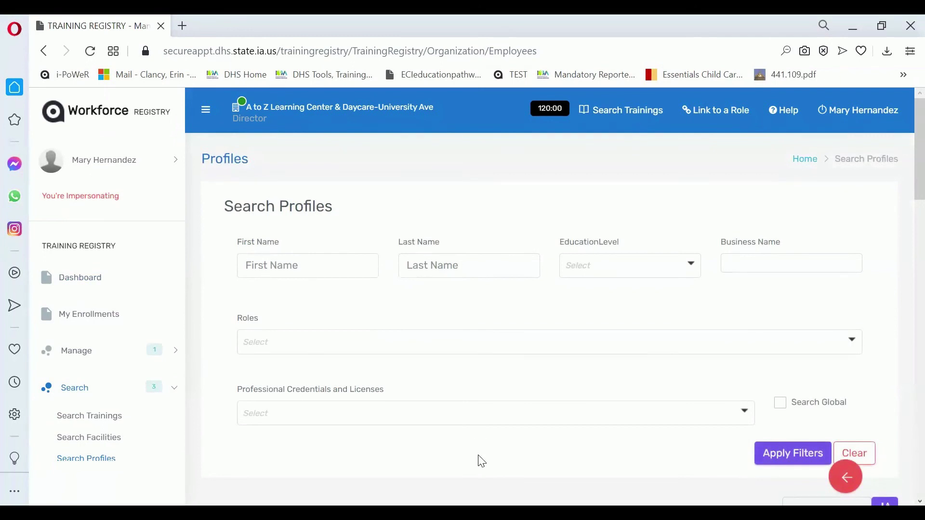
{"action": "left_click", "coordinate": [290, 266]}
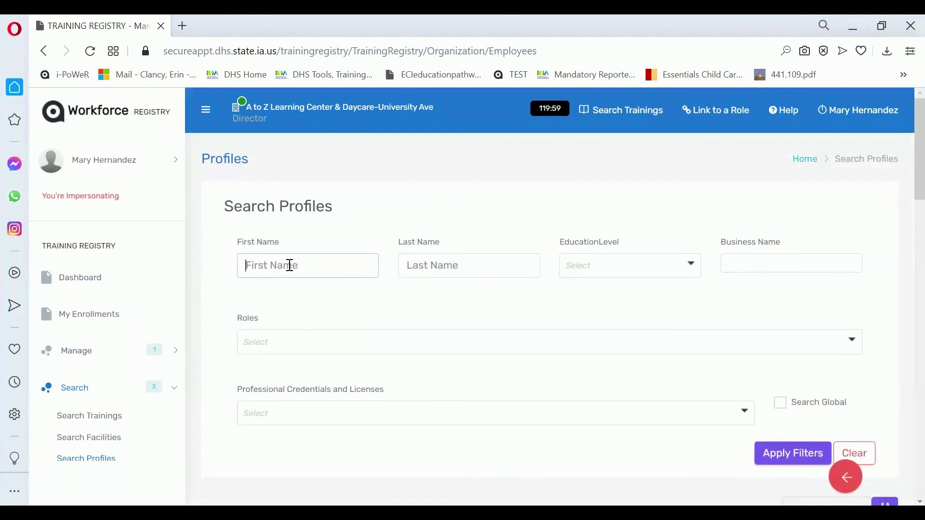
{"action": "type", "text": "mich"}
{"action": "key", "text": "Tab"}
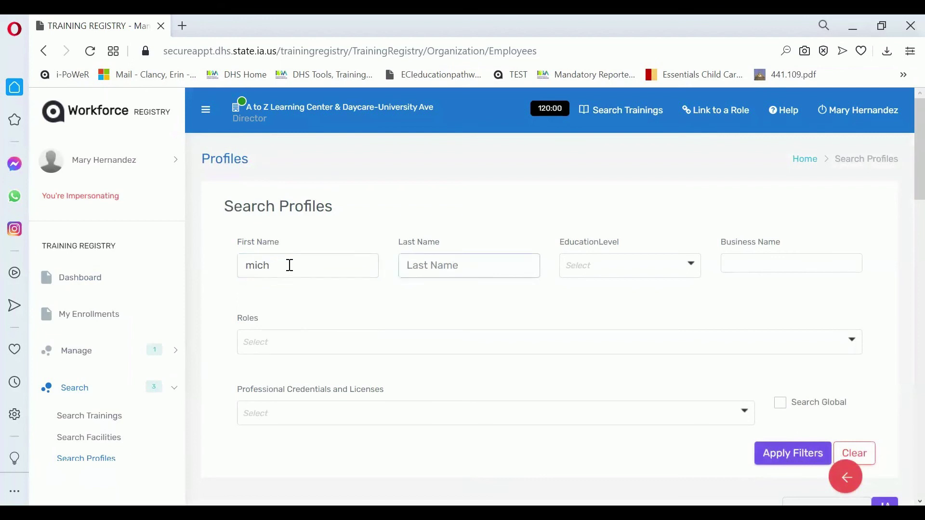
{"action": "type", "text": "rod"}
{"action": "left_click", "coordinate": [780, 402]}
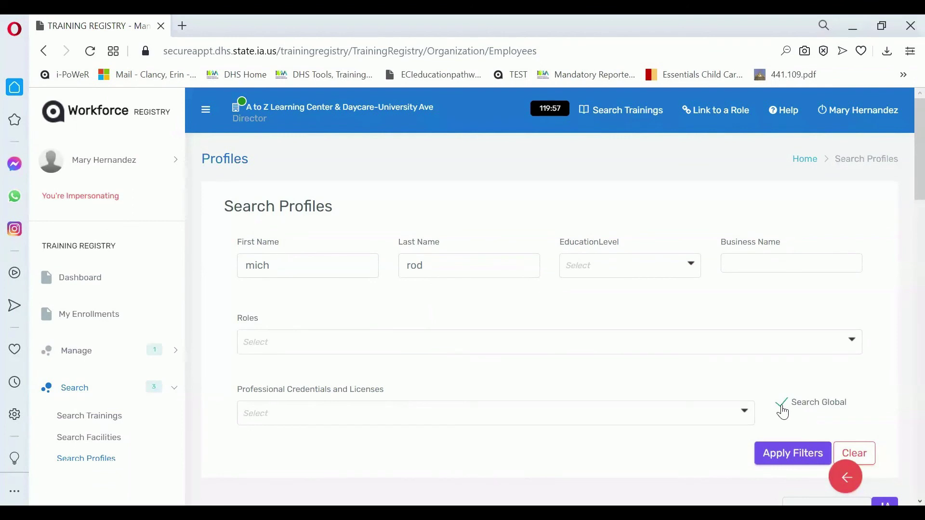
{"action": "left_click", "coordinate": [784, 462]}
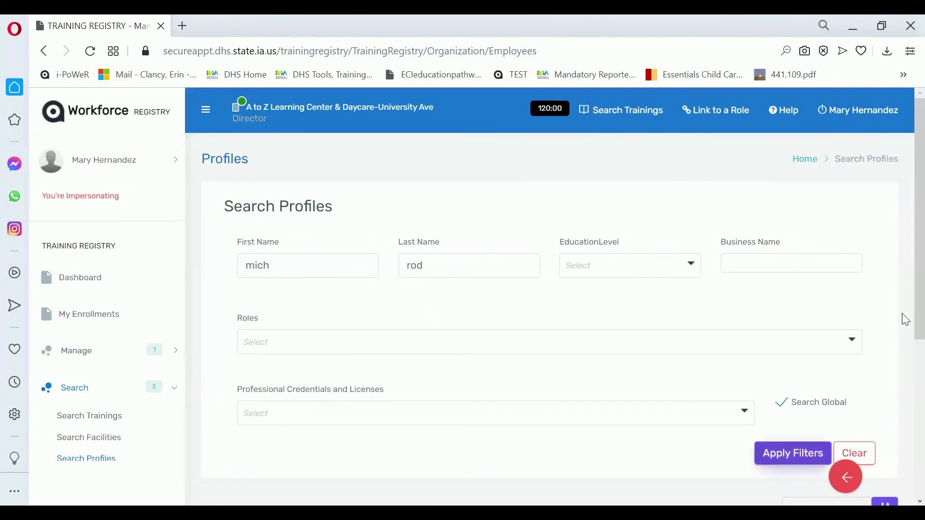
{"action": "scroll", "coordinate": [902, 311], "scroll_direction": "down", "scroll_amount": 3}
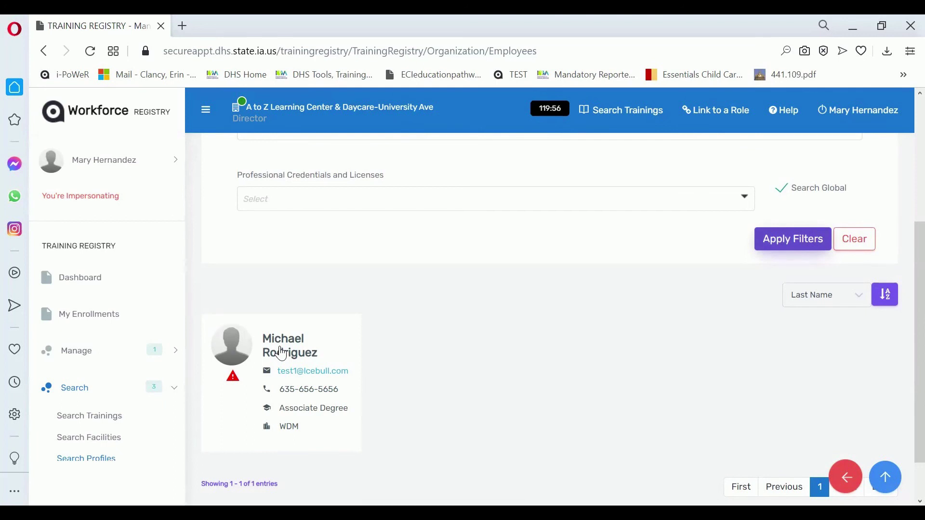
{"action": "left_click", "coordinate": [281, 352]}
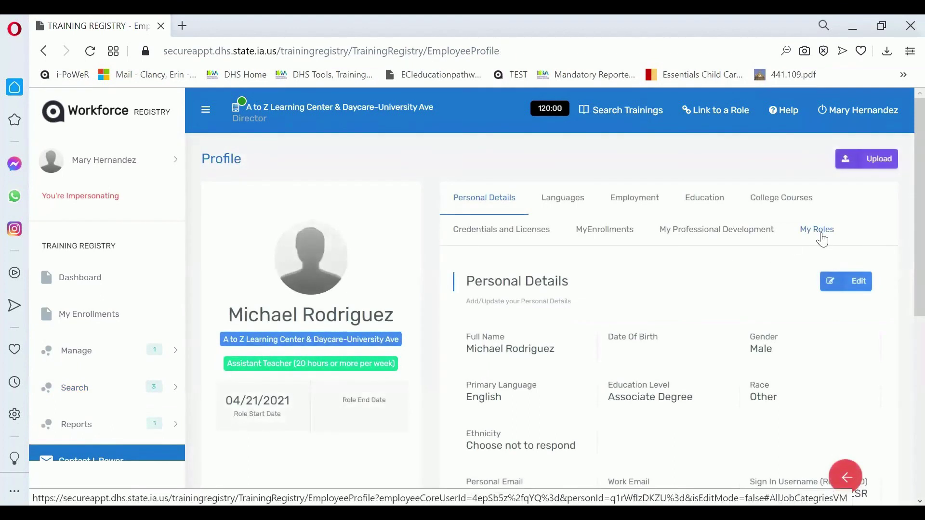
{"action": "left_click", "coordinate": [822, 239]}
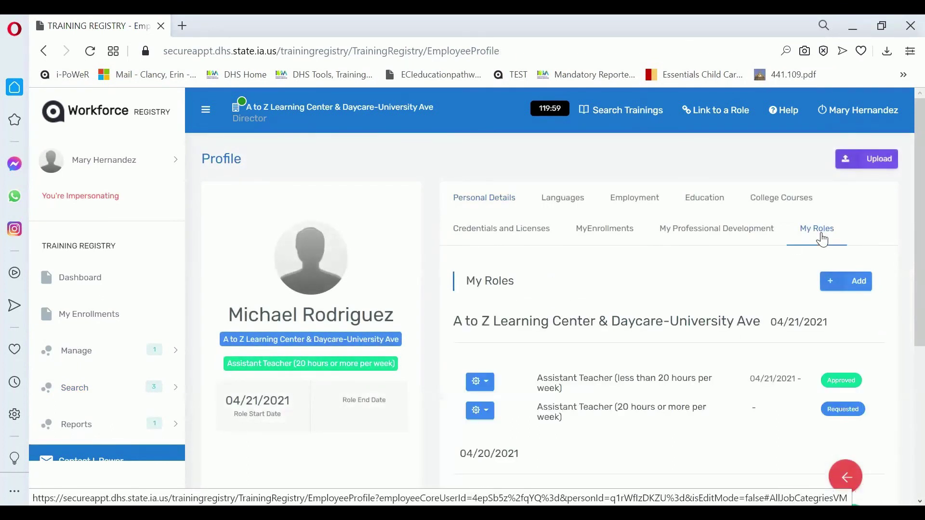
{"action": "left_click", "coordinate": [856, 284]}
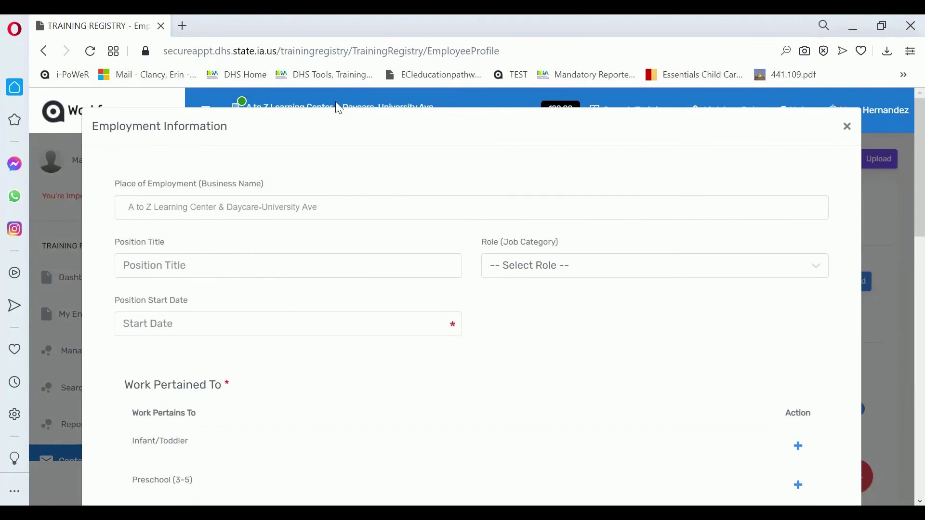
Set position title Teacher and job category Teacher (20 hours or more per week)
{"action": "left_click", "coordinate": [235, 268]}
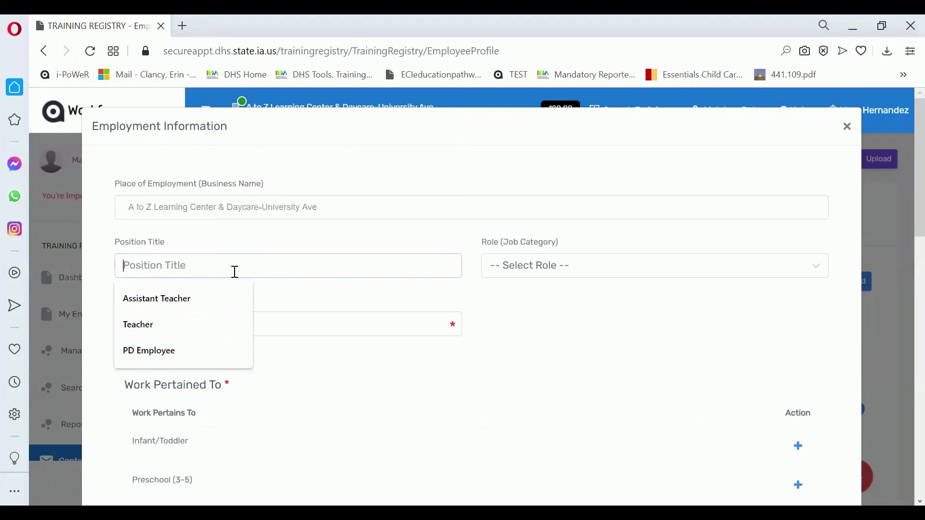
{"action": "left_click", "coordinate": [172, 333]}
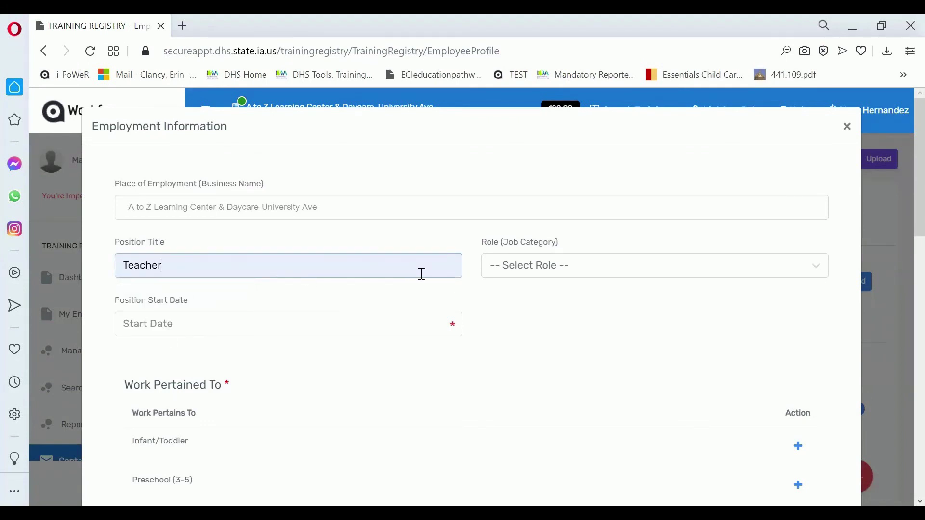
{"action": "left_click", "coordinate": [552, 266]}
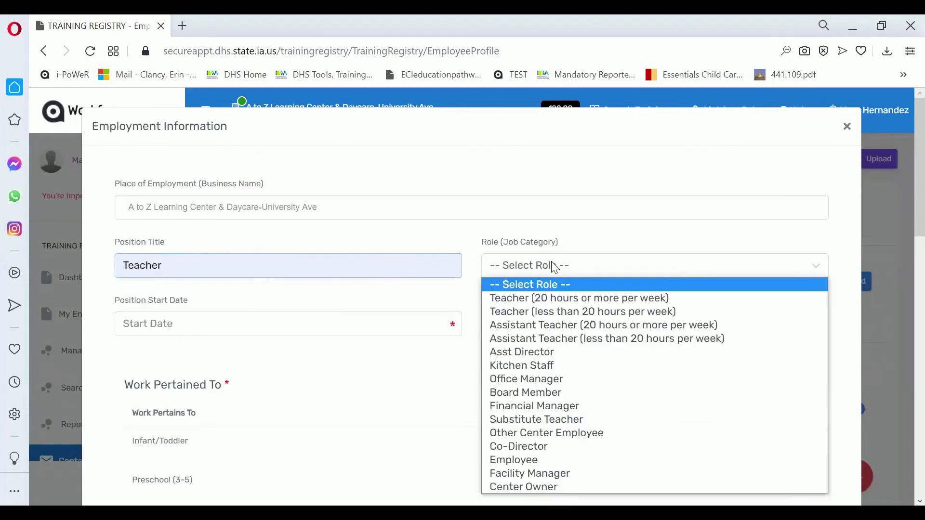
{"action": "left_click", "coordinate": [555, 299]}
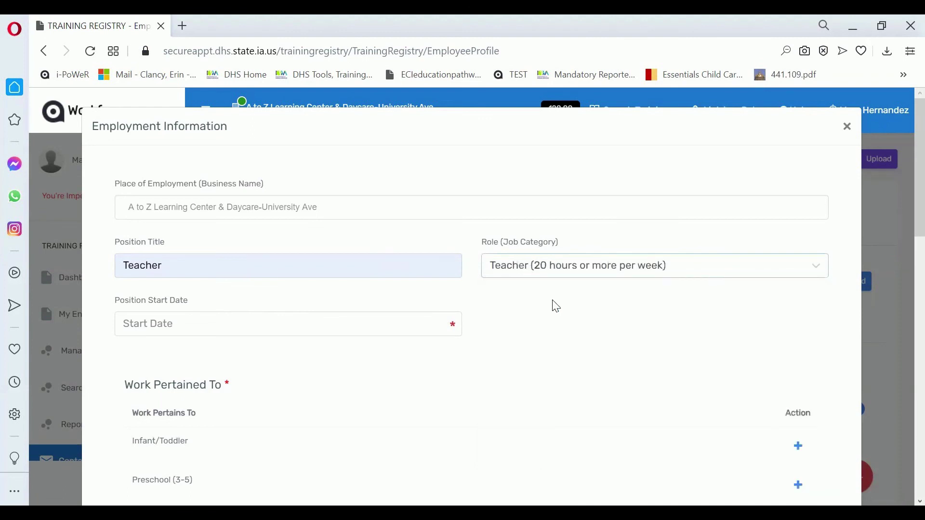
Set the position start date to 04/15/2021 and approve the Teacher role
{"action": "left_click", "coordinate": [249, 331]}
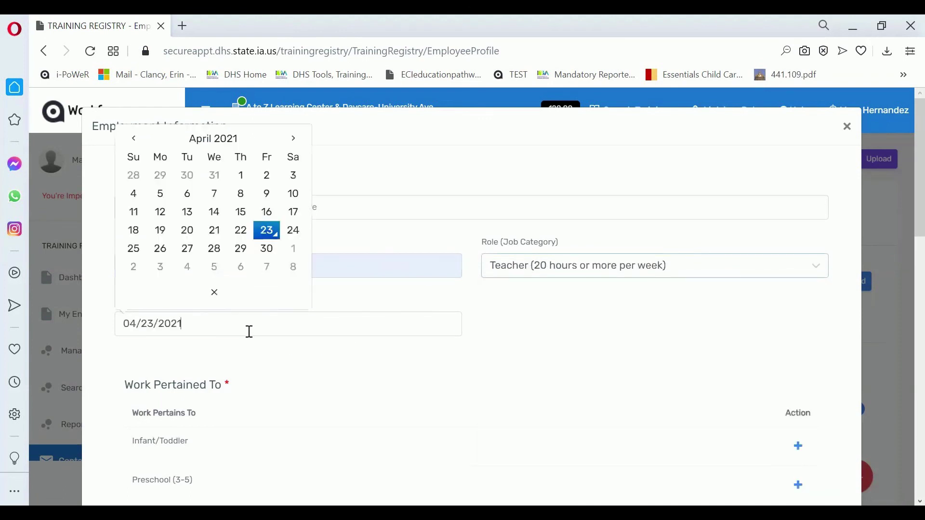
{"action": "left_click", "coordinate": [241, 212]}
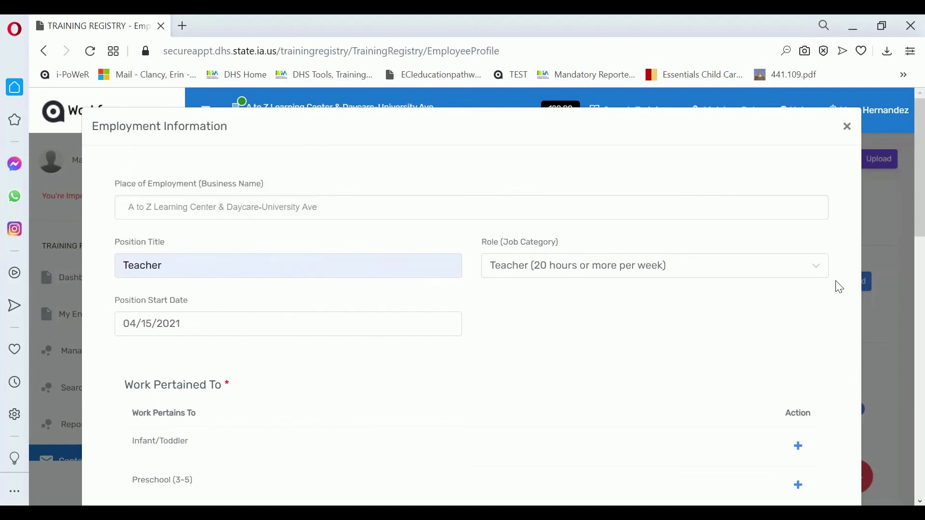
{"action": "scroll", "coordinate": [902, 217], "scroll_direction": "down", "scroll_amount": 3}
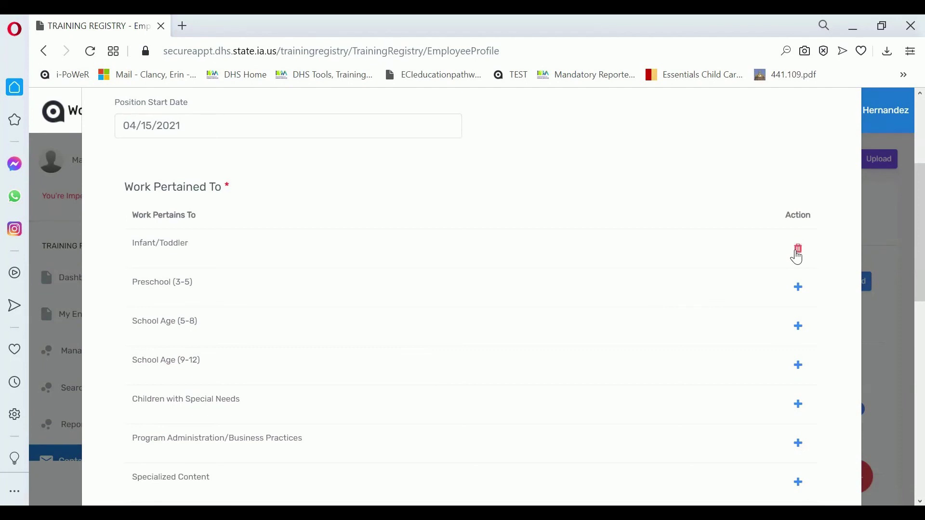
{"action": "left_click_drag", "start_coordinate": [902, 234], "coordinate": [902, 362]}
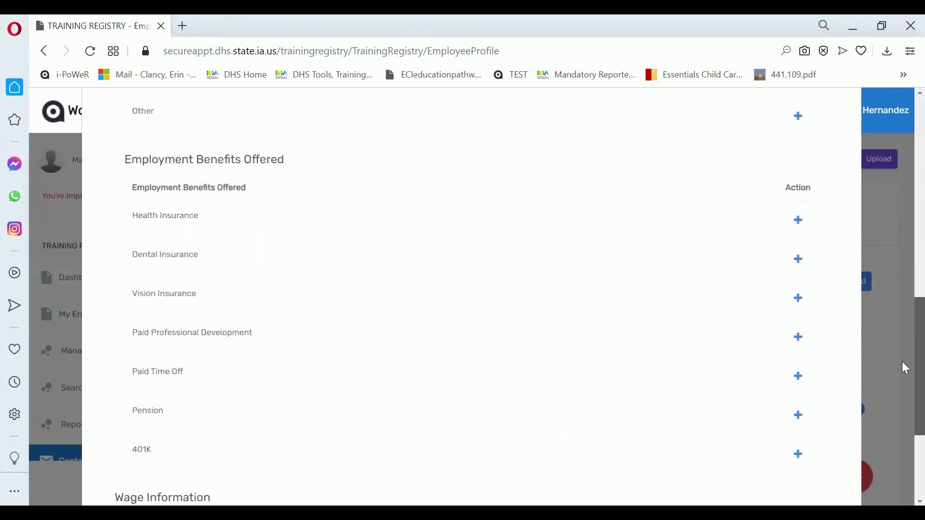
{"action": "left_click_drag", "start_coordinate": [902, 368], "coordinate": [898, 431]}
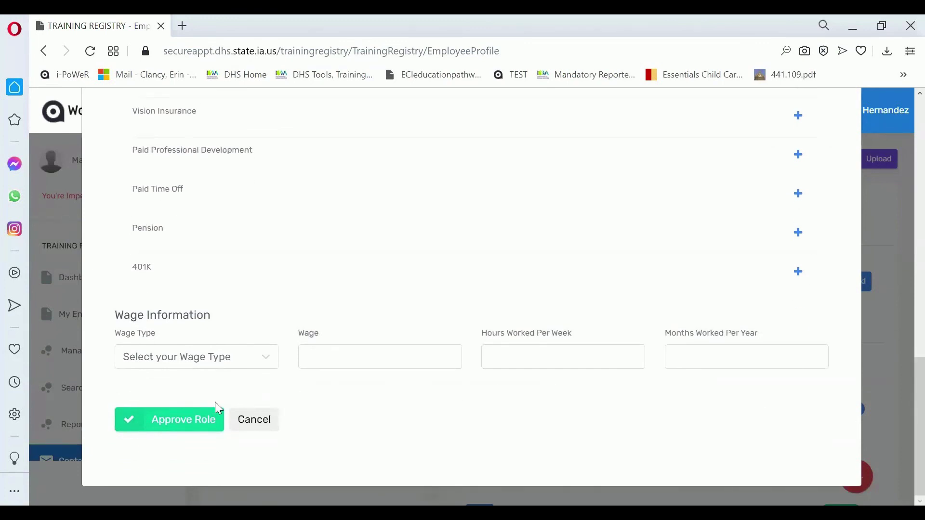
{"action": "left_click", "coordinate": [179, 423]}
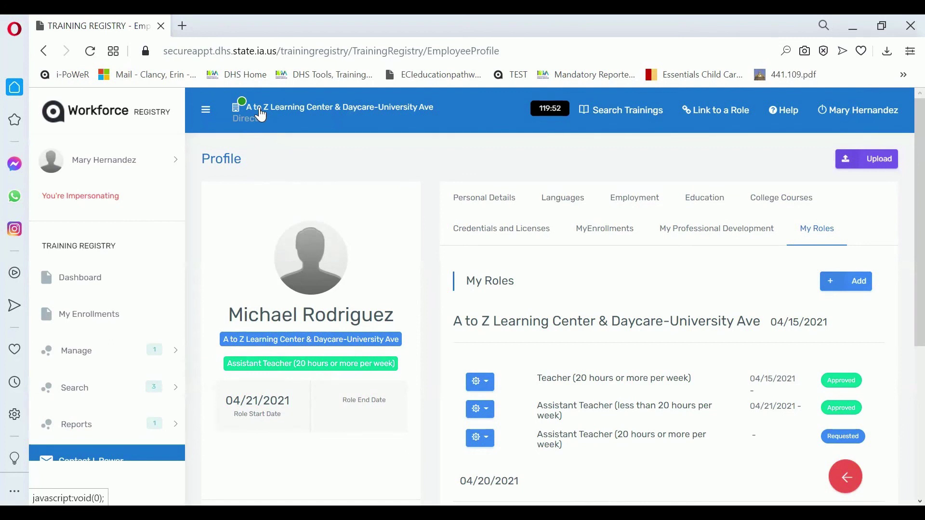
{"action": "mouse_move", "coordinate": [181, 268]}
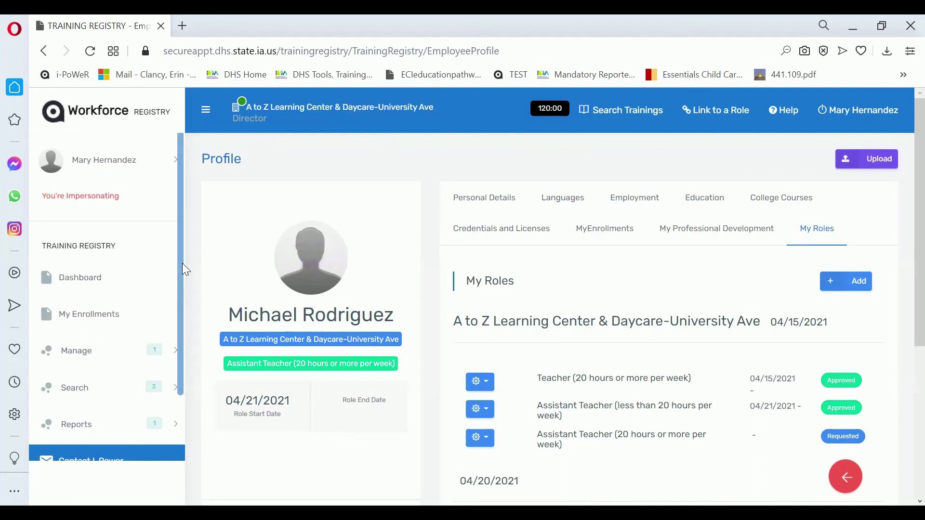
{"action": "scroll", "coordinate": [183, 263], "scroll_direction": "down", "scroll_amount": 1}
{"action": "left_click", "coordinate": [77, 369]}
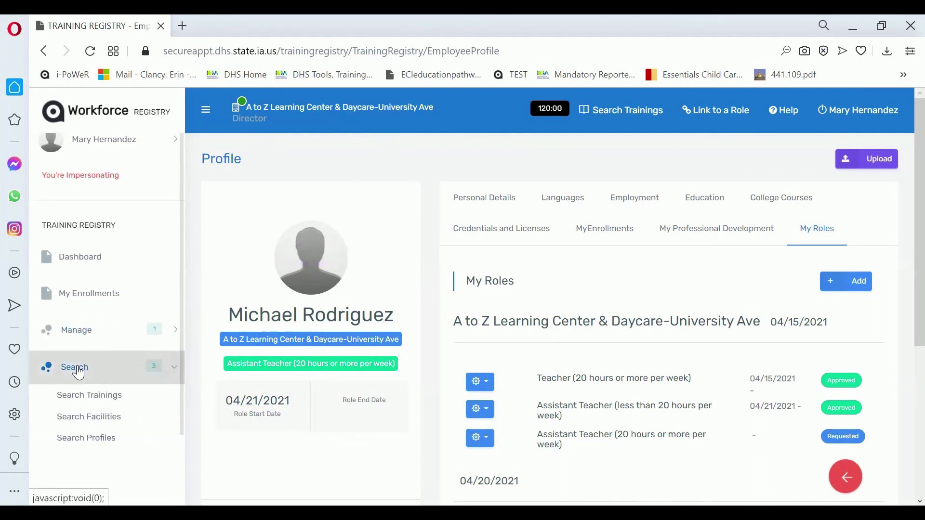
{"action": "left_click", "coordinate": [102, 440]}
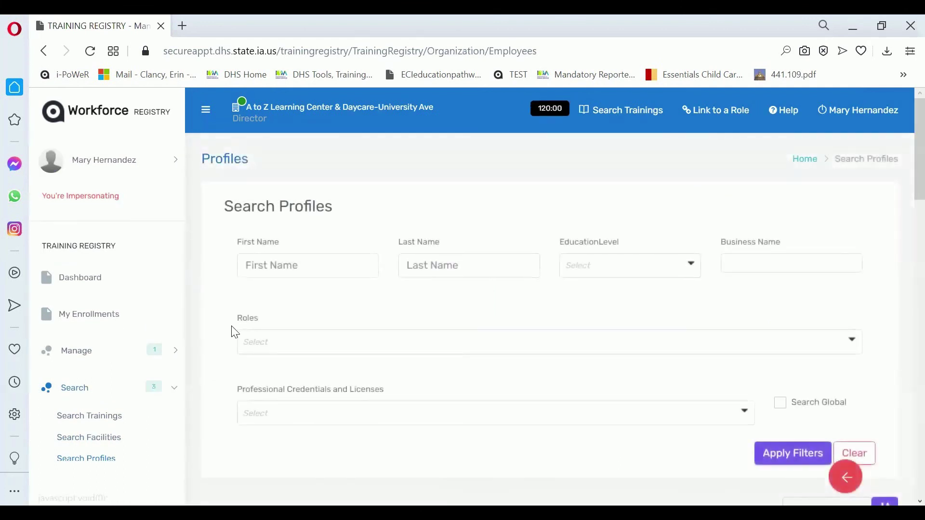
{"action": "left_click", "coordinate": [298, 268]}
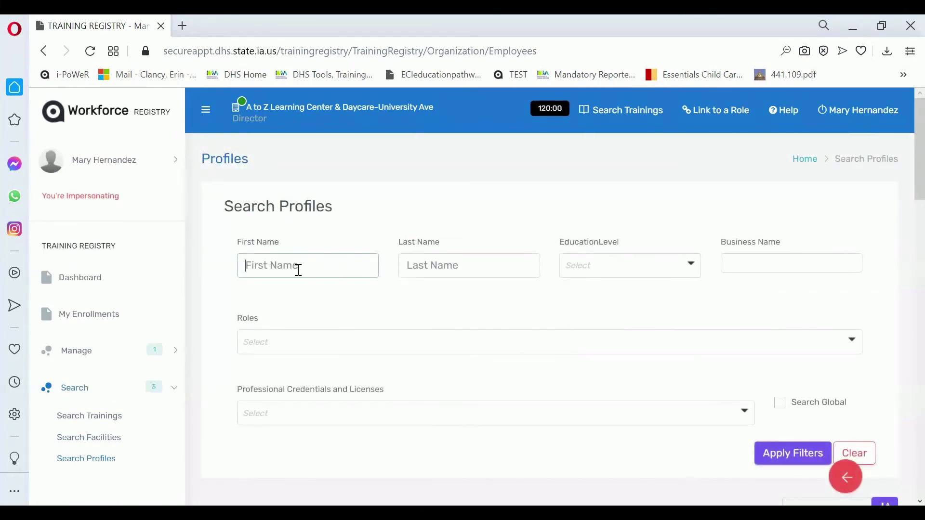
{"action": "type", "text": "mich"}
{"action": "key", "text": "Tab"}
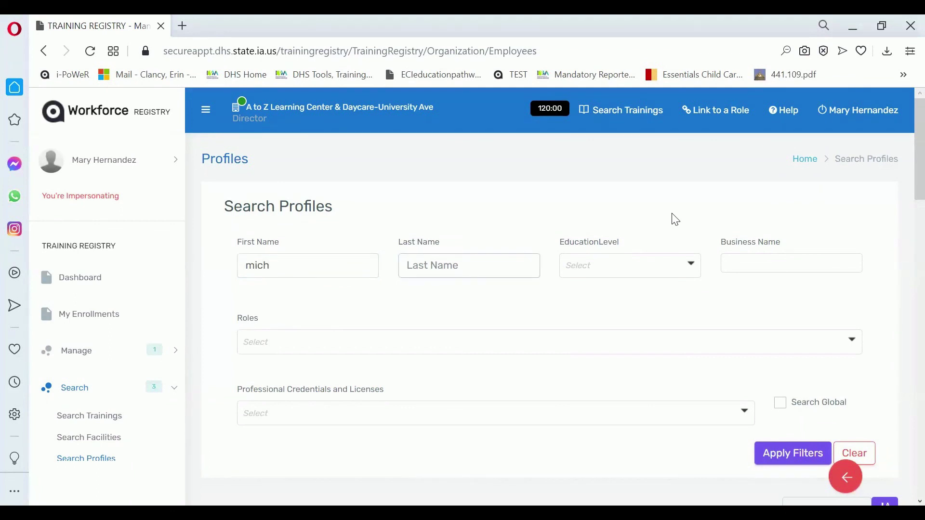
{"action": "type", "text": "rod"}
{"action": "left_click", "coordinate": [775, 455]}
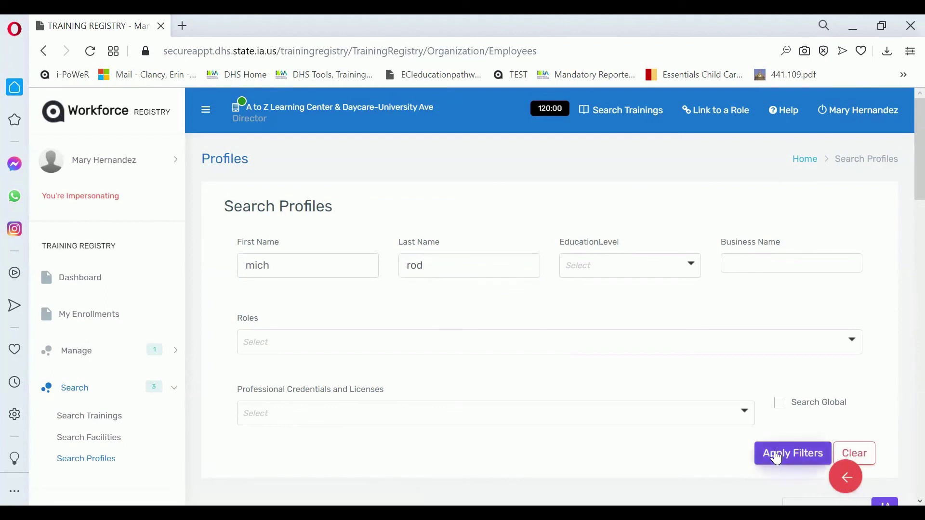
{"action": "scroll", "coordinate": [904, 290], "scroll_direction": "down", "scroll_amount": 2}
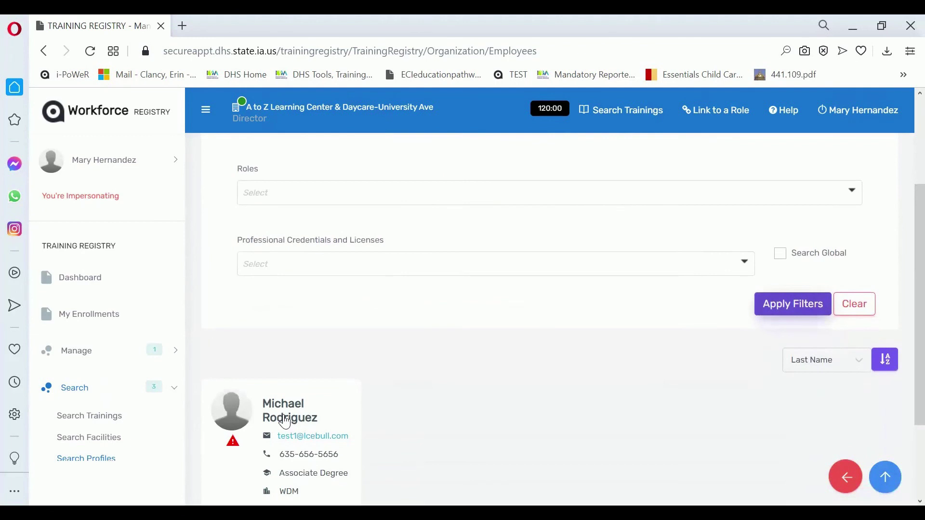
{"action": "left_click", "coordinate": [284, 423]}
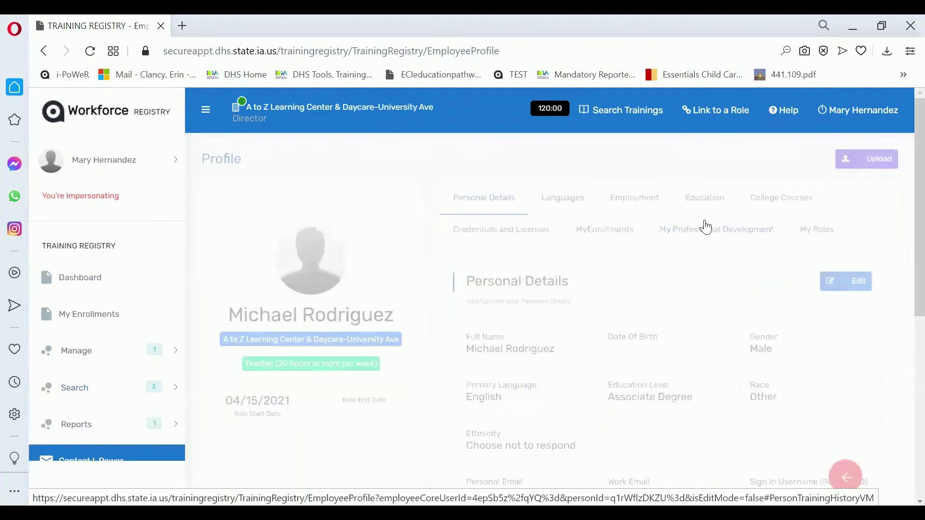
{"action": "left_click", "coordinate": [820, 231]}
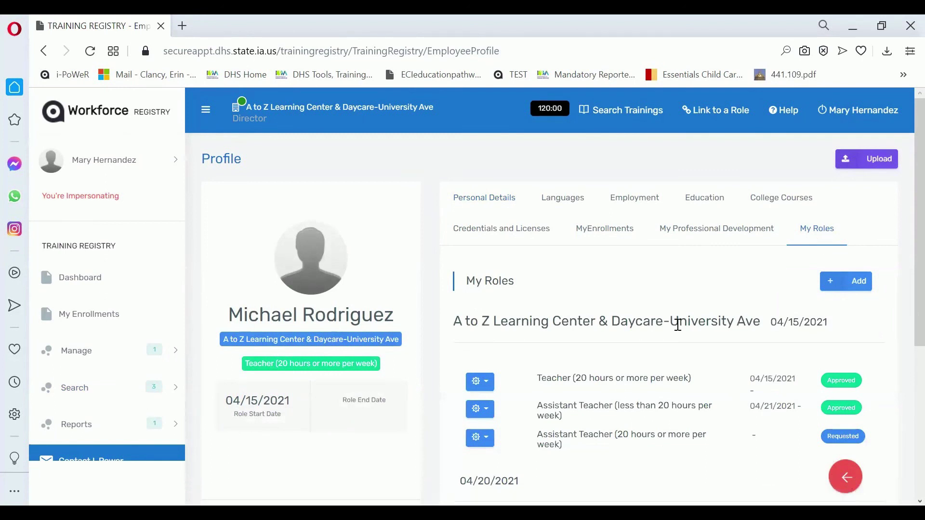
{"action": "left_click", "coordinate": [486, 386]}
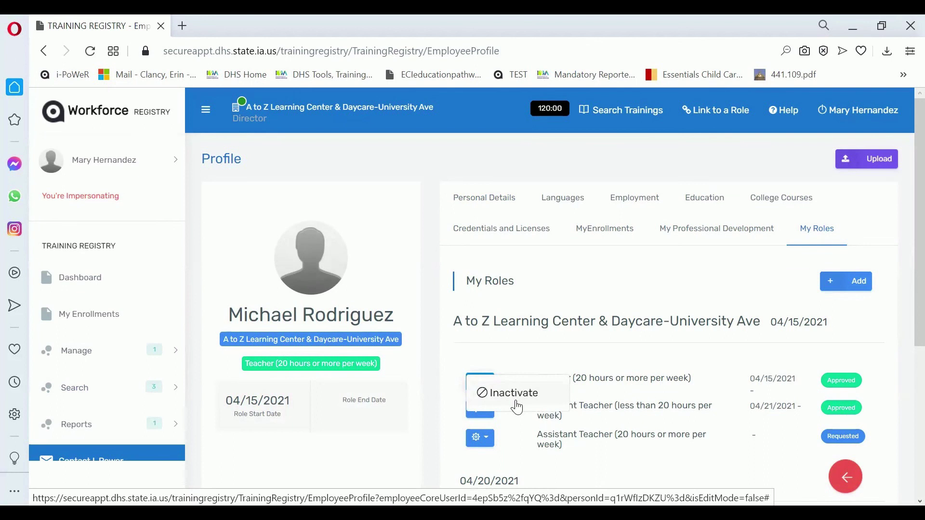
{"action": "left_click", "coordinate": [516, 397]}
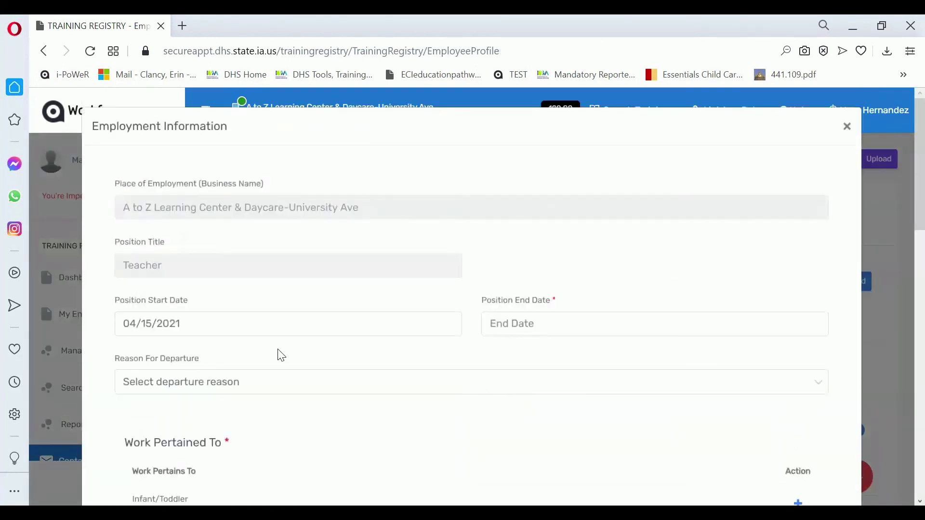
Inactivate the Teacher role with end date 04/23/2021 and reason Transfer/Relocation
{"action": "left_click", "coordinate": [569, 315]}
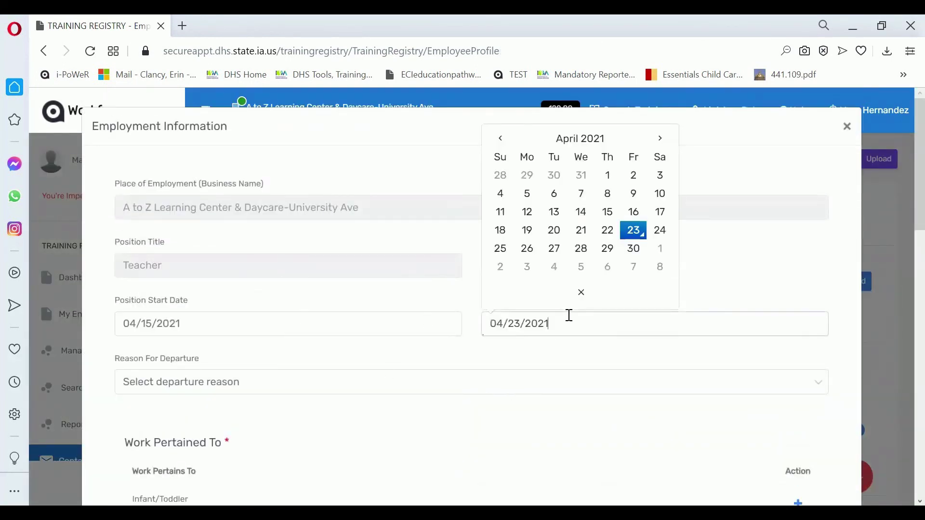
{"action": "left_click", "coordinate": [633, 230]}
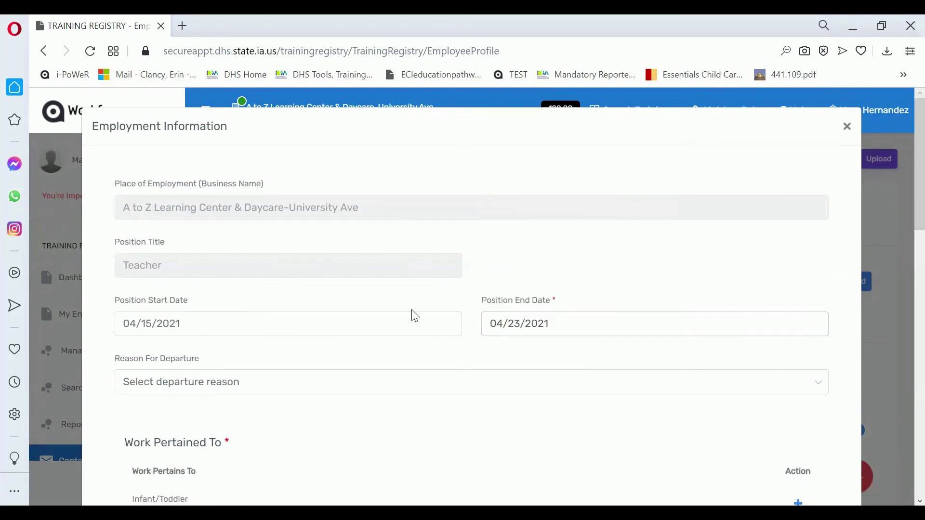
{"action": "left_click", "coordinate": [245, 389]}
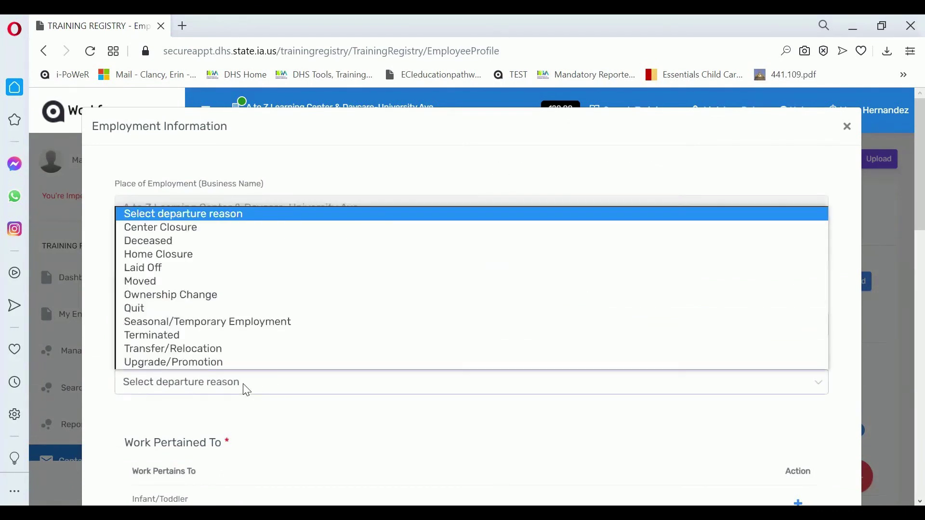
{"action": "left_click", "coordinate": [214, 351]}
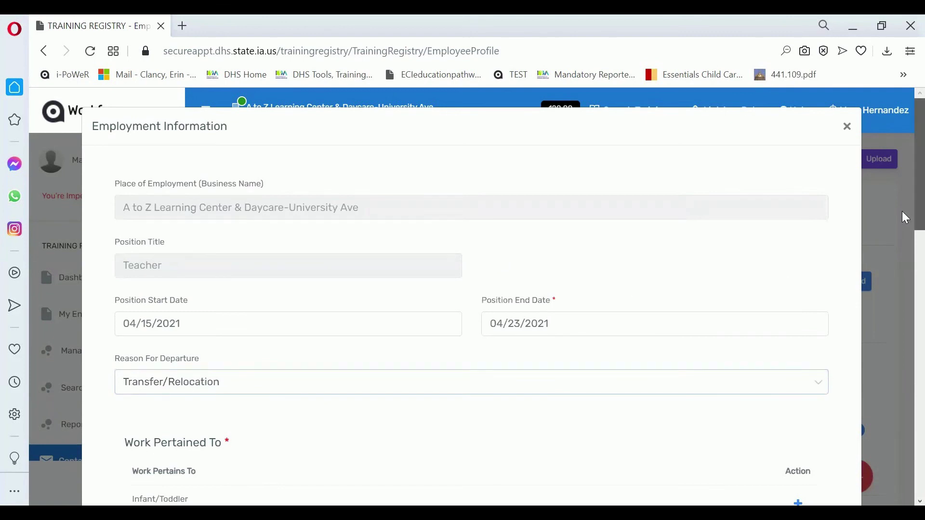
{"action": "scroll", "coordinate": [904, 273], "scroll_direction": "down", "scroll_amount": 2}
{"action": "scroll", "coordinate": [902, 273], "scroll_direction": "down", "scroll_amount": 1}
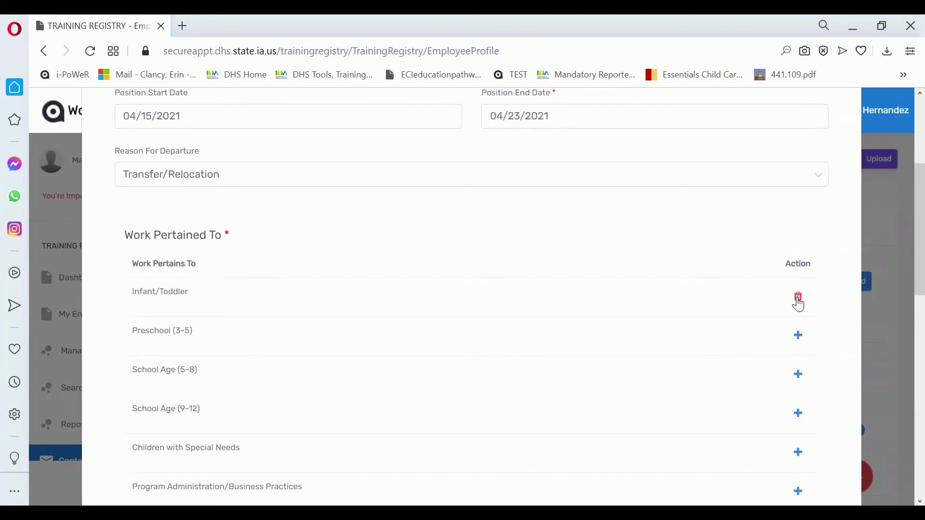
{"action": "scroll", "coordinate": [902, 289], "scroll_direction": "down", "scroll_amount": 10}
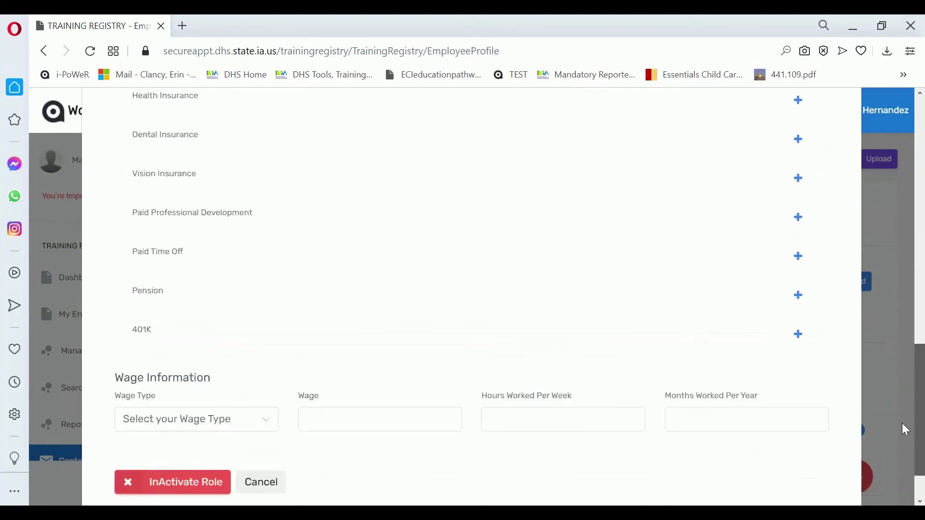
{"action": "scroll", "coordinate": [902, 441], "scroll_direction": "down", "scroll_amount": 1}
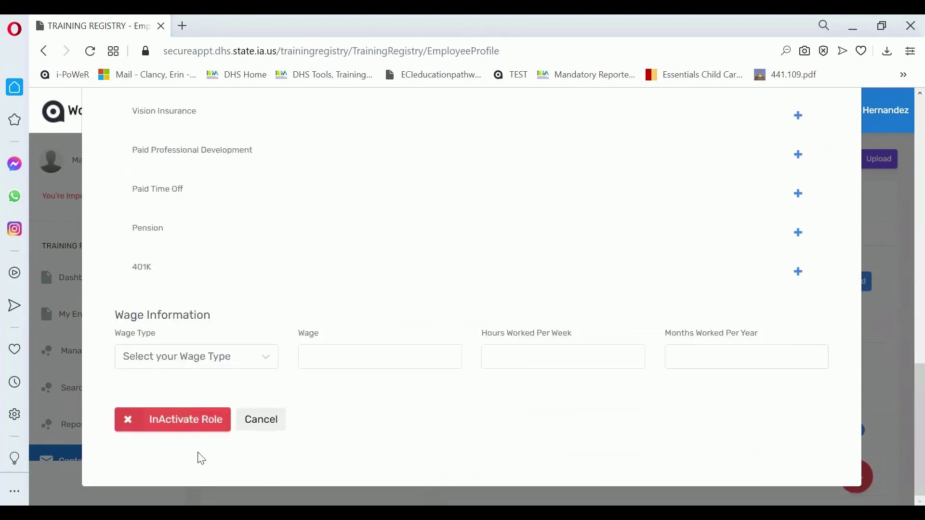
{"action": "left_click", "coordinate": [181, 420]}
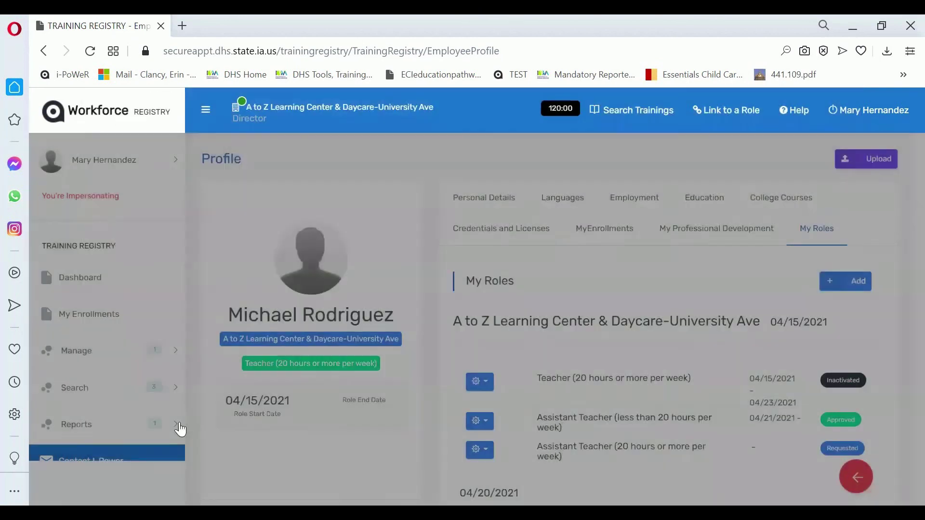